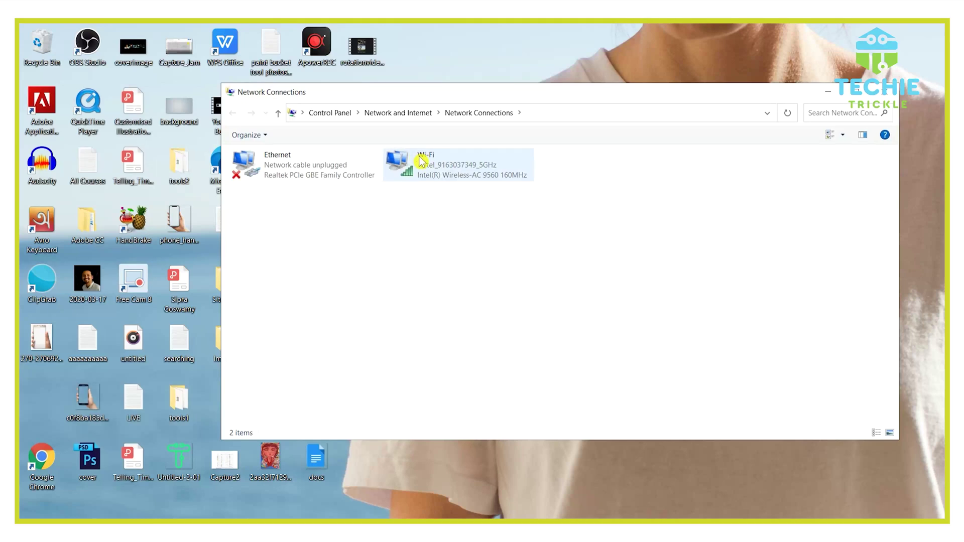
- Open the Wi-Fi connection's Properties and select Internet Protocol Version 4 (TCP/IPv4)
click(421, 161)
right_click(420, 161)
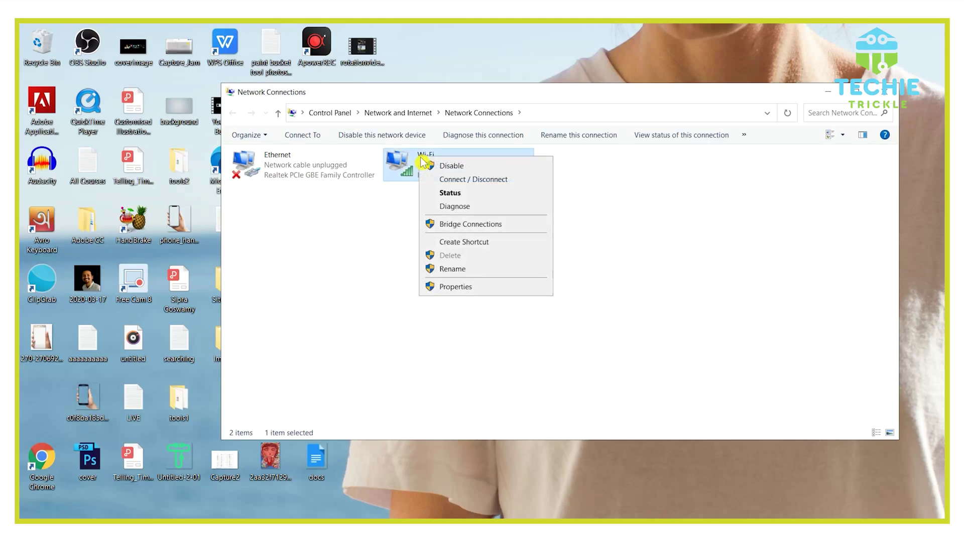
click(457, 288)
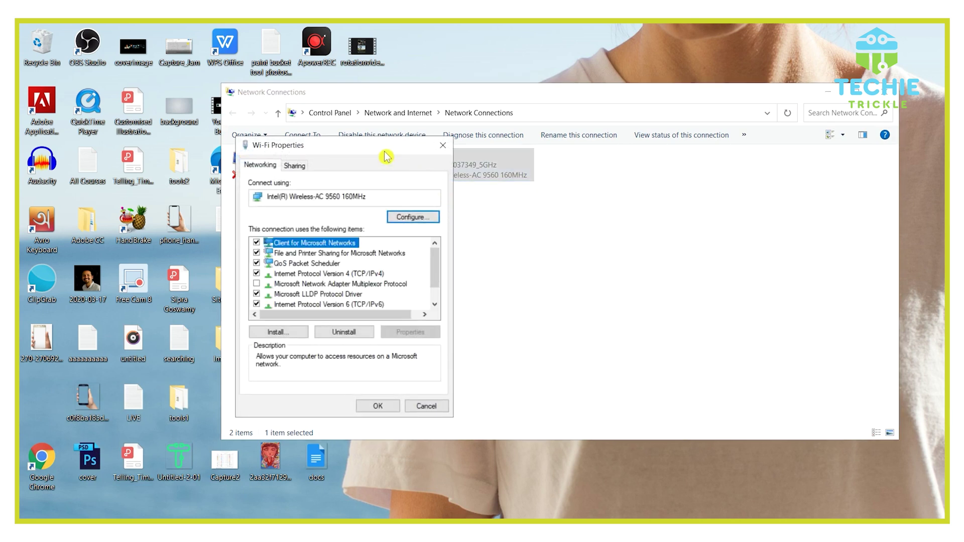
drag(386, 156, 498, 167)
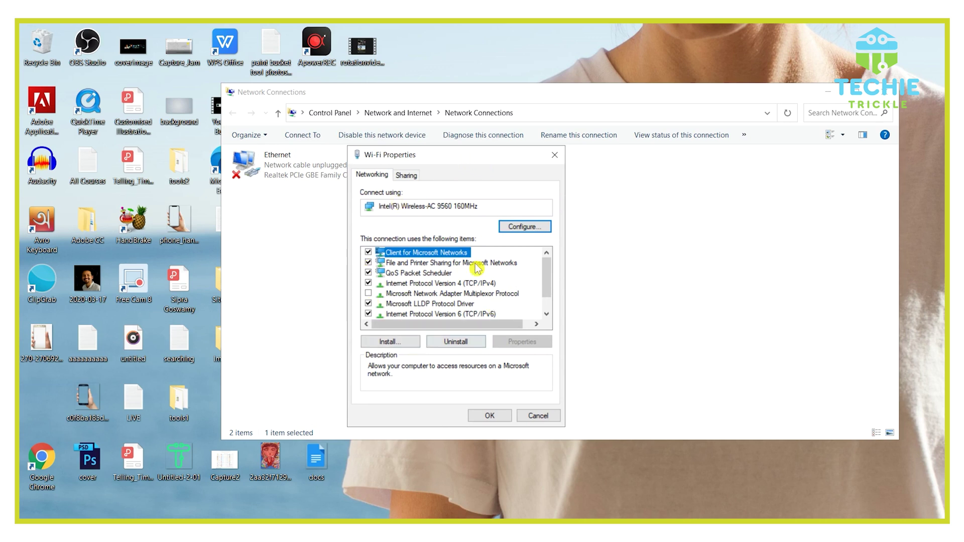
drag(490, 165, 497, 167)
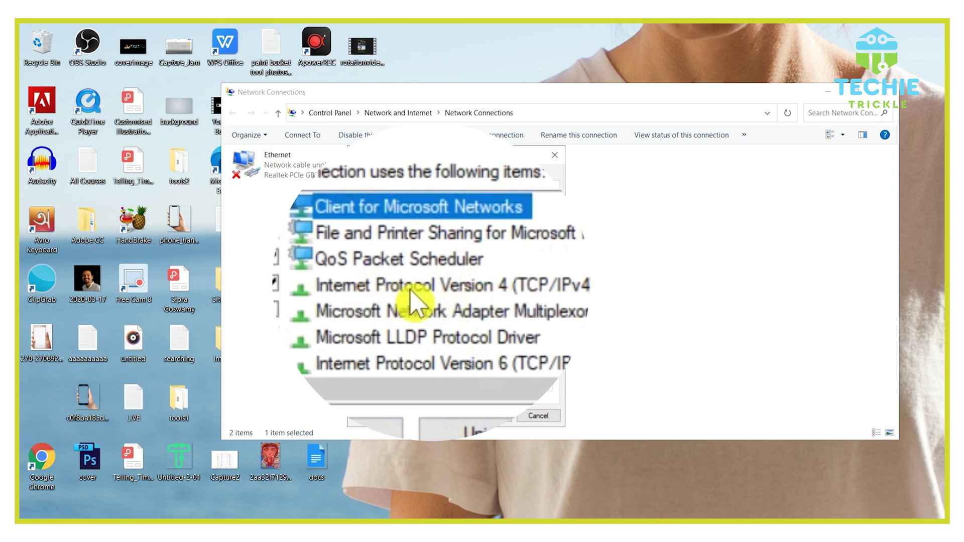
click(441, 284)
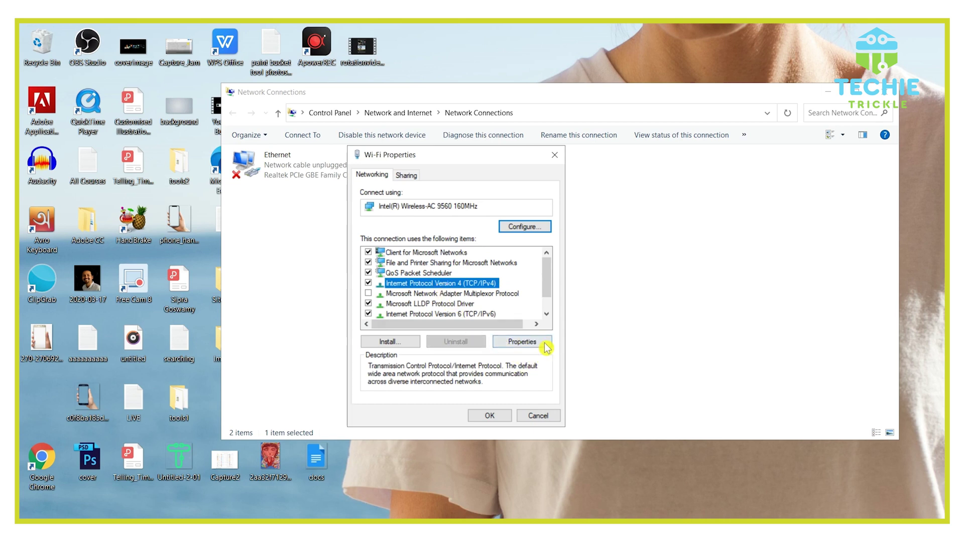
- Open the Internet Protocol Version 4 (TCP/IPv4) Properties for the Wi-Fi connection
click(518, 346)
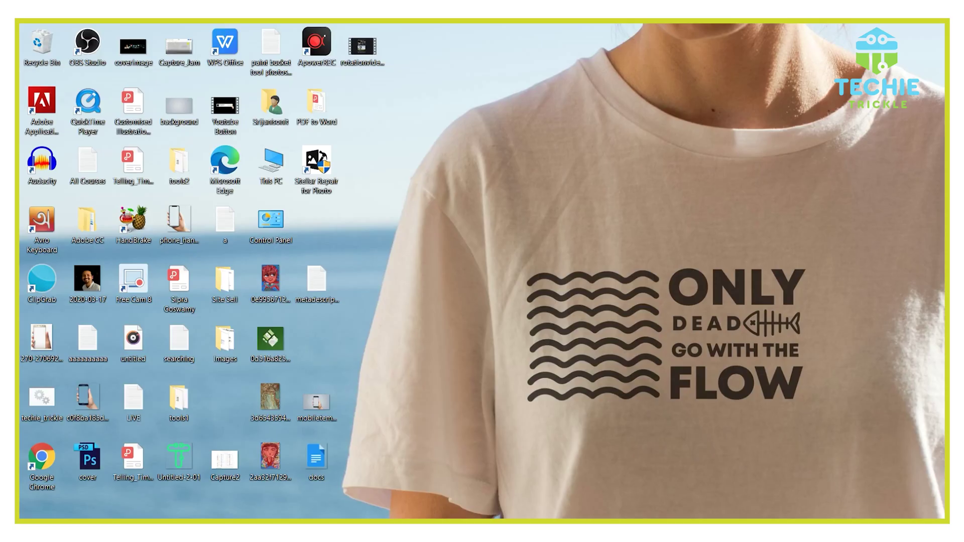
key(super+s)
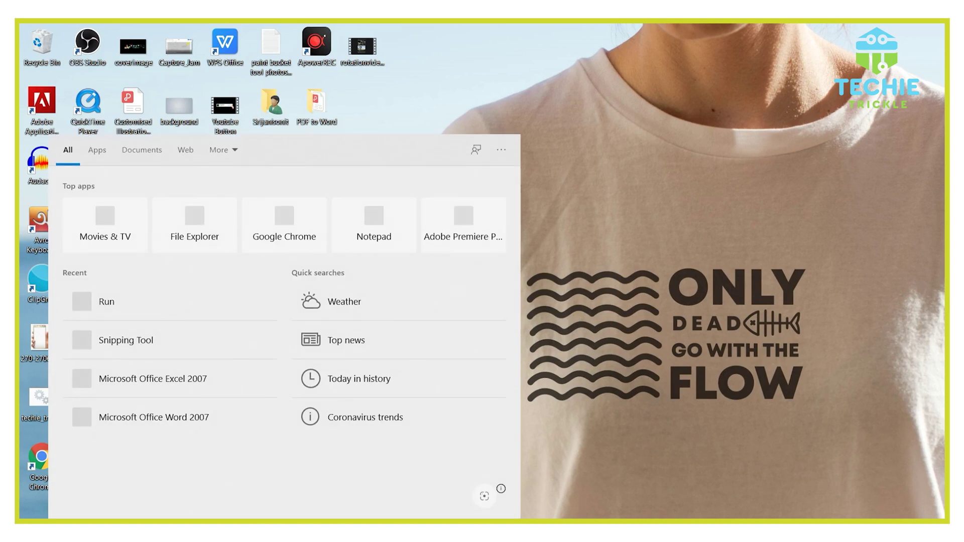
text(run)
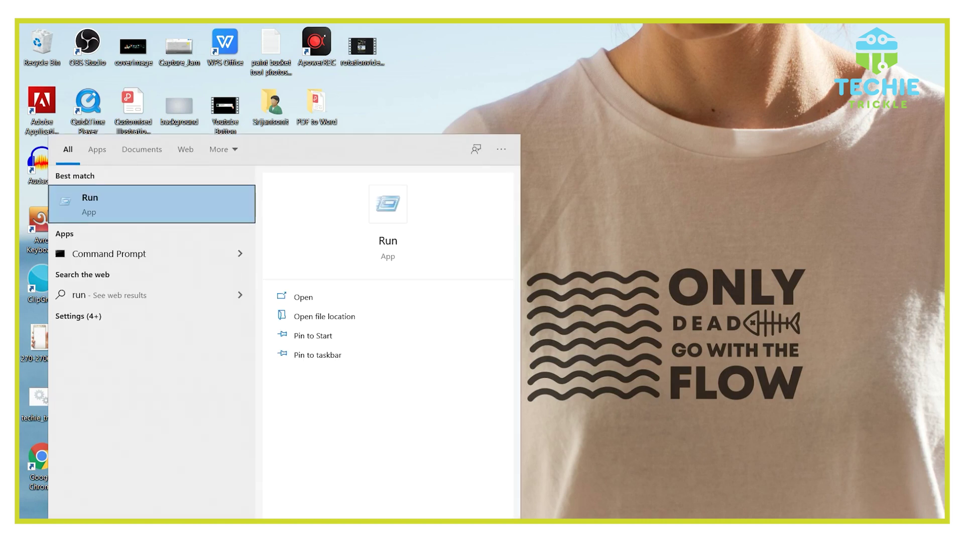
key(Return)
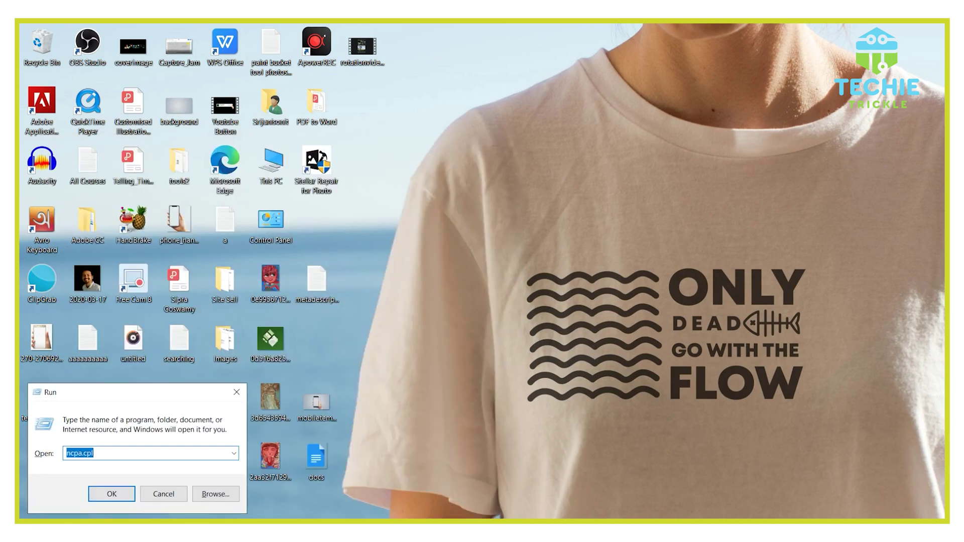
key(BackSpace)
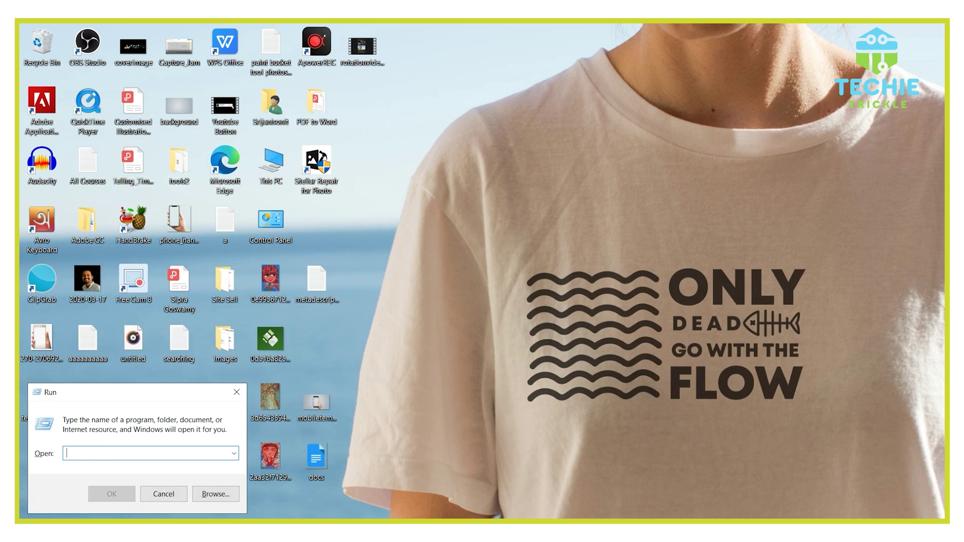
text(cmd)
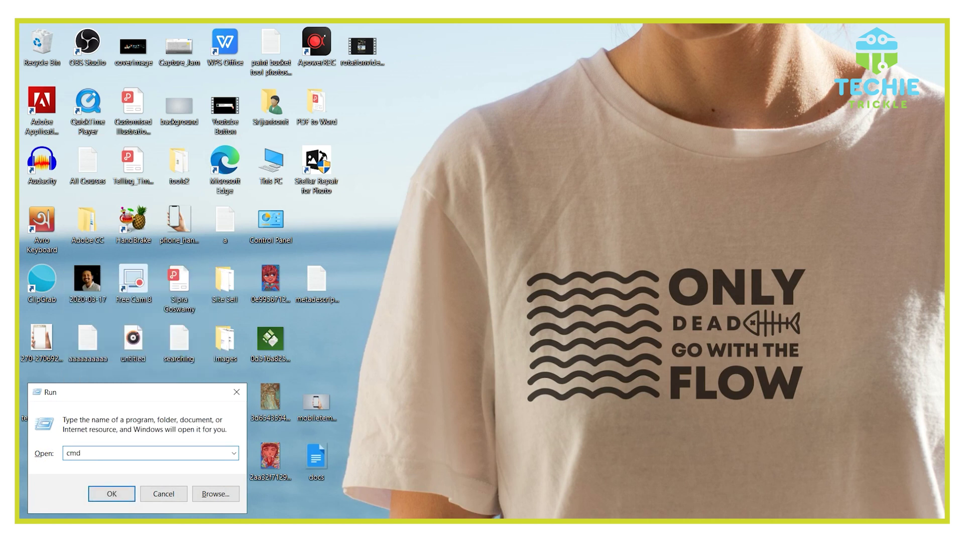
key(Return)
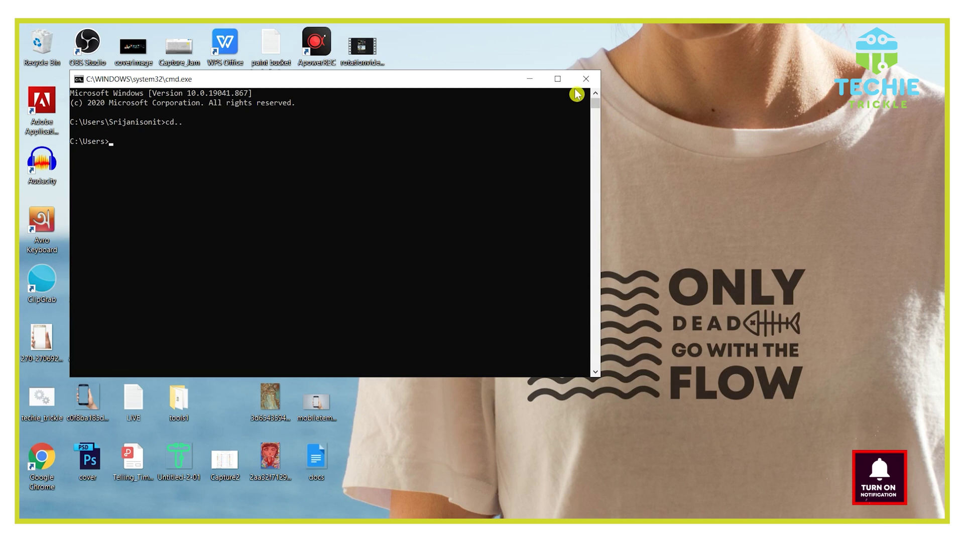
click(584, 83)
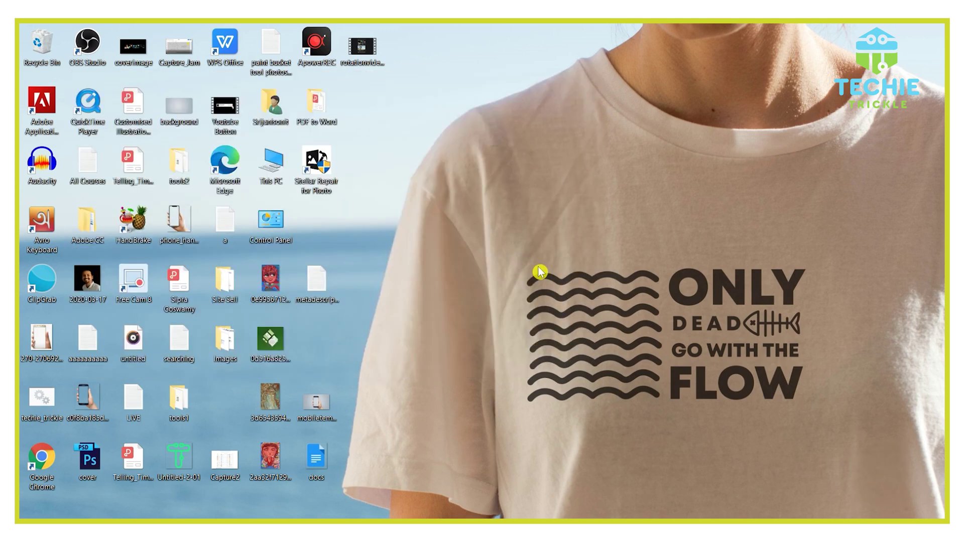
- Open Network Connections by running ncpa.cpl from the Run dialog
key(super+s)
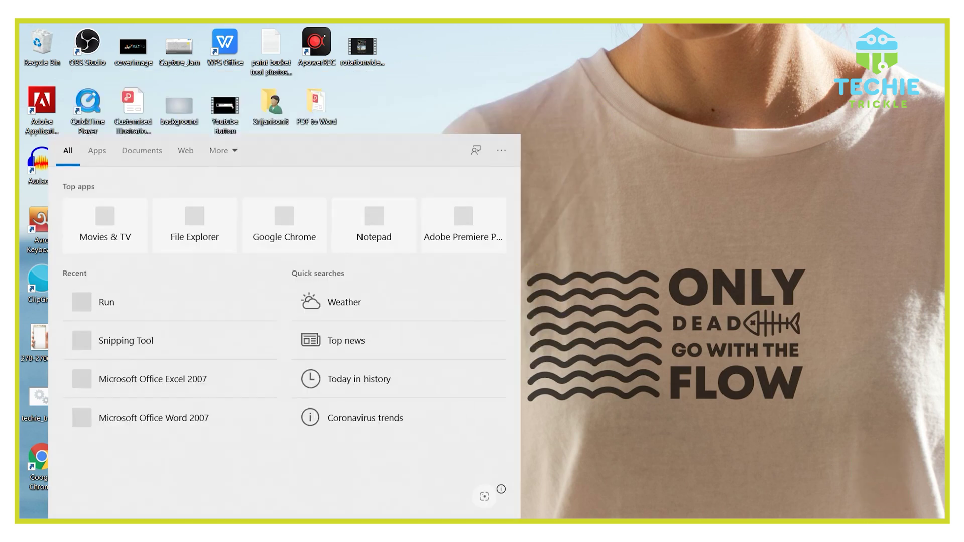
text(run)
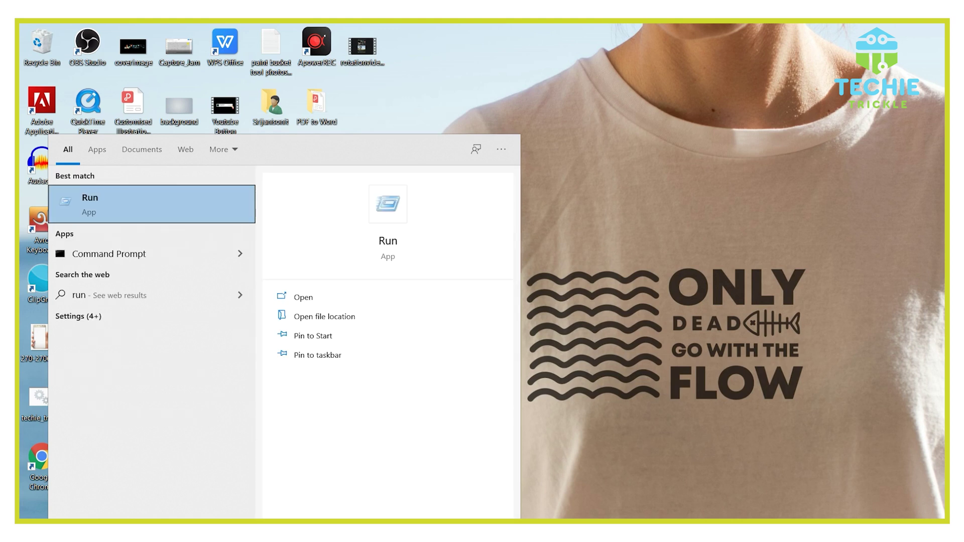
key(Return)
text(n)
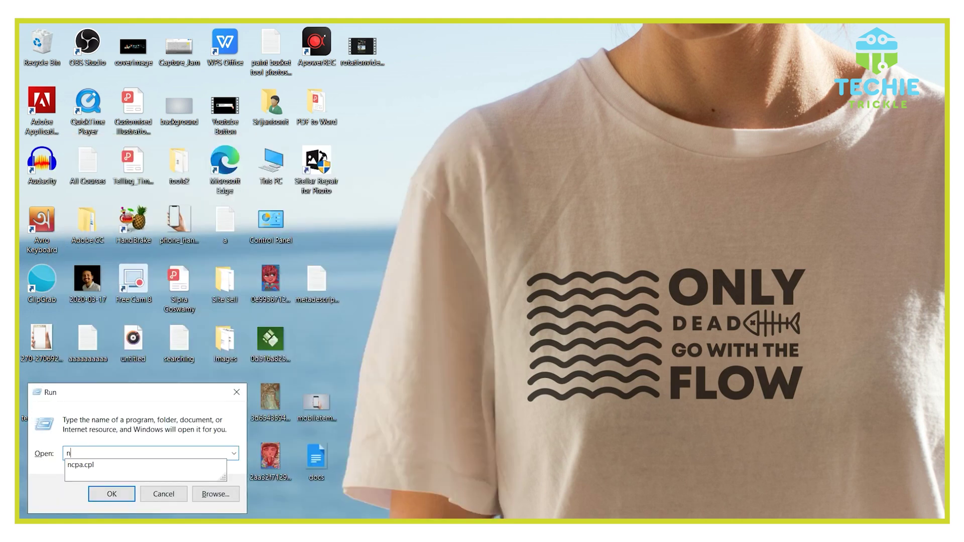
text(cpa.cpl)
key(Return)
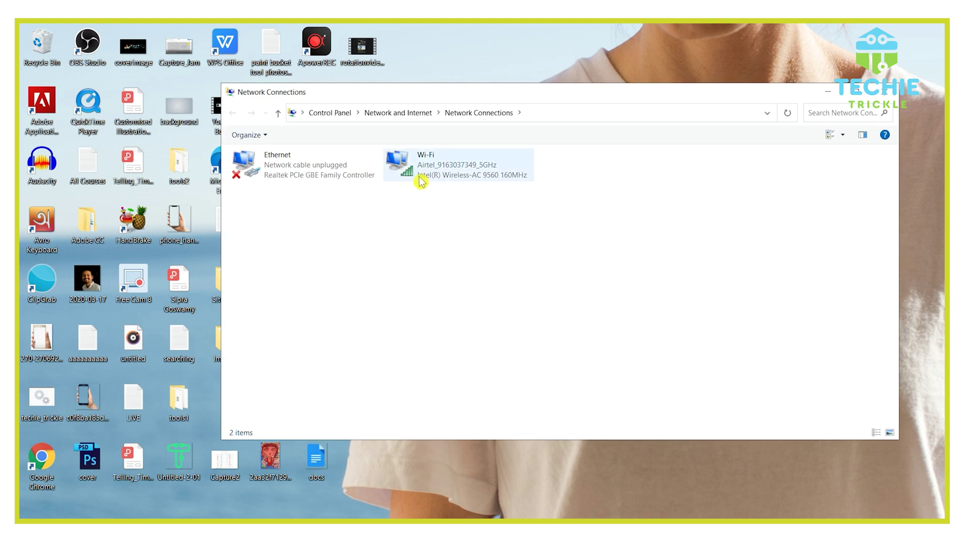
- Disable and re-enable the Wi-Fi adapter, then minimize Network Connections
right_click(429, 163)
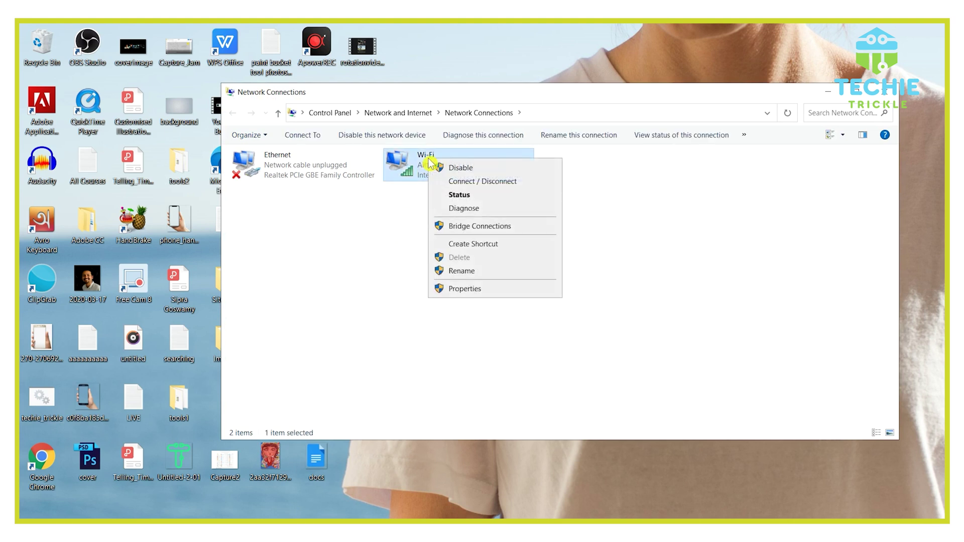
click(455, 168)
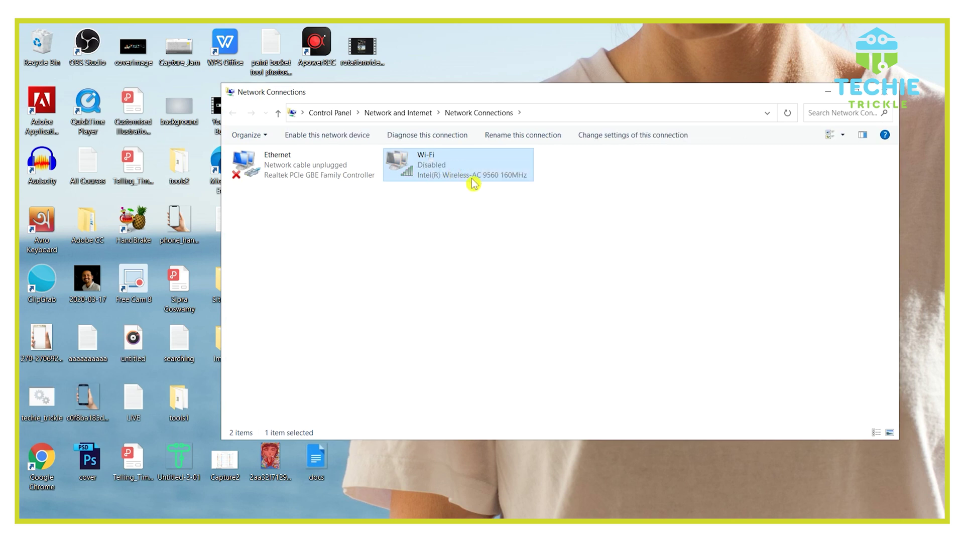
right_click(437, 167)
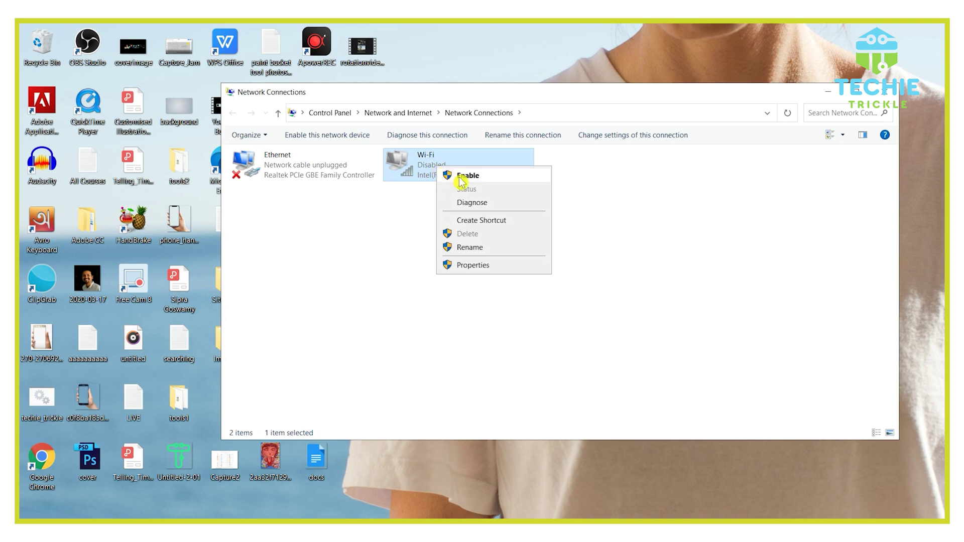
click(461, 177)
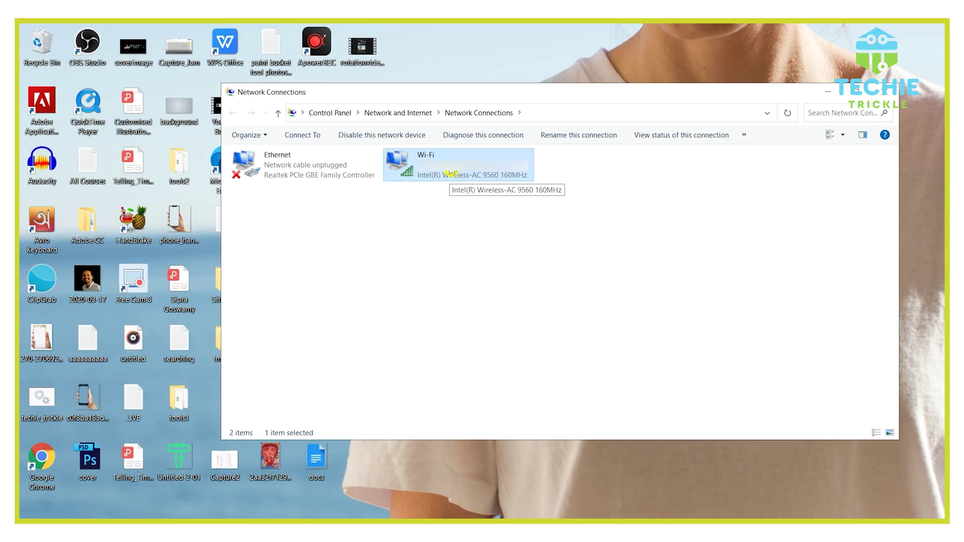
click(828, 92)
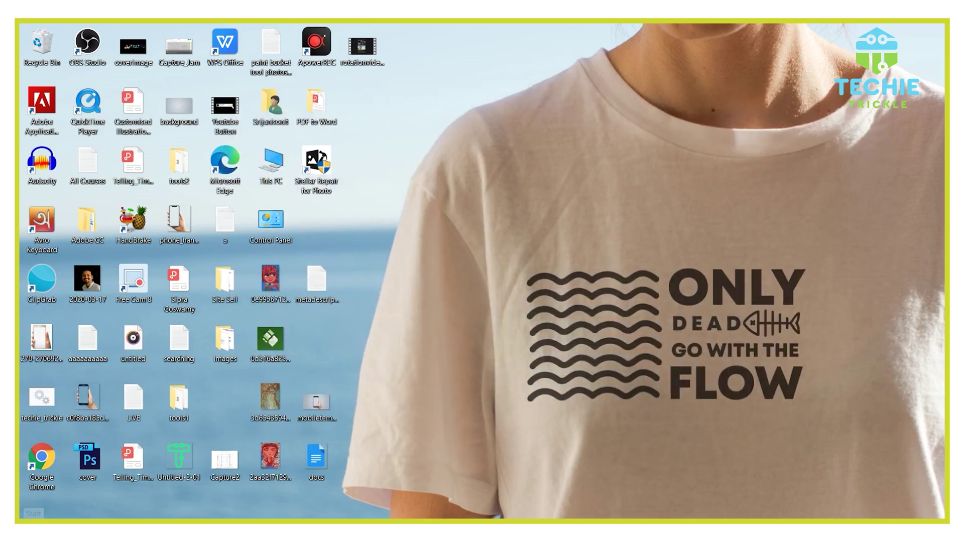
key(super)
mouse_move(36, 478)
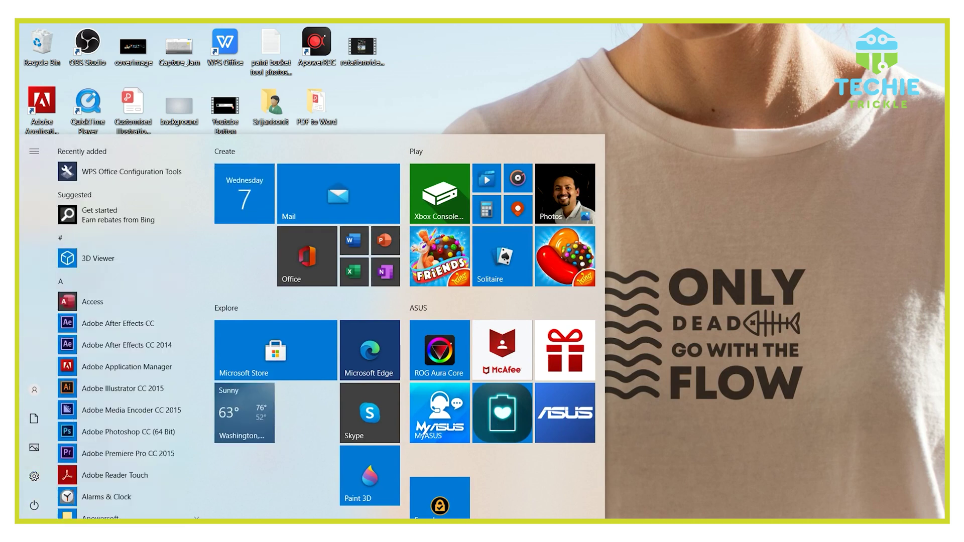
key(super+x)
mouse_move(91, 506)
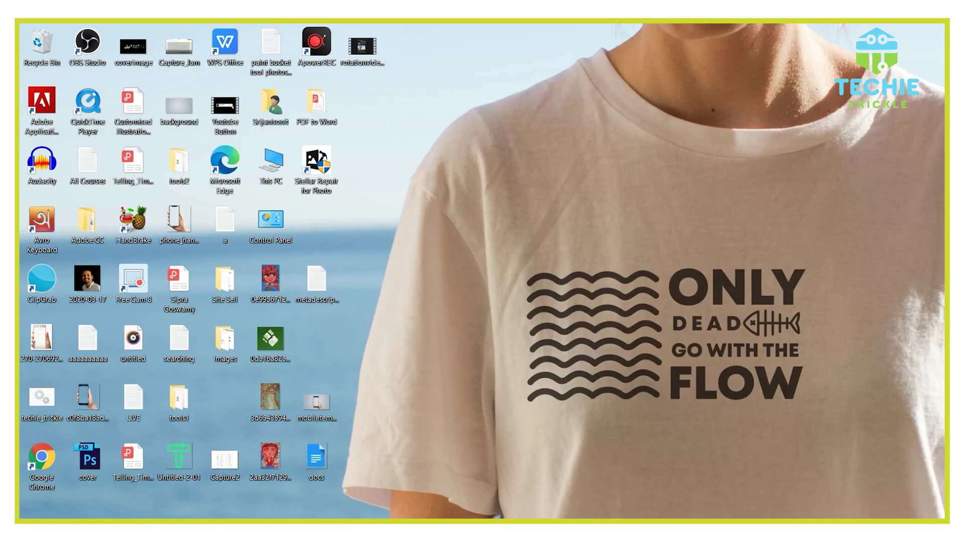
- Open the Settings app and go to Update & Security's View update history page
key(super+s)
text(settings)
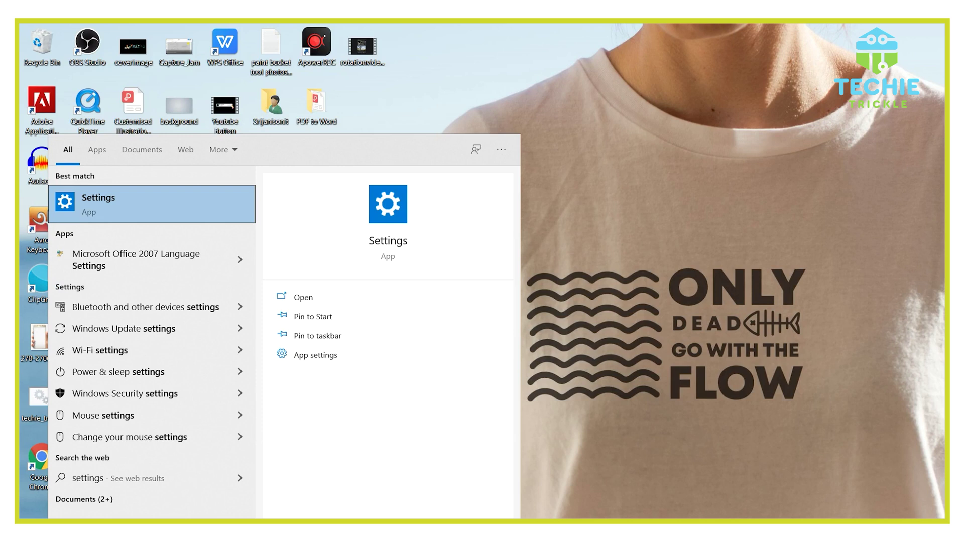
click(124, 202)
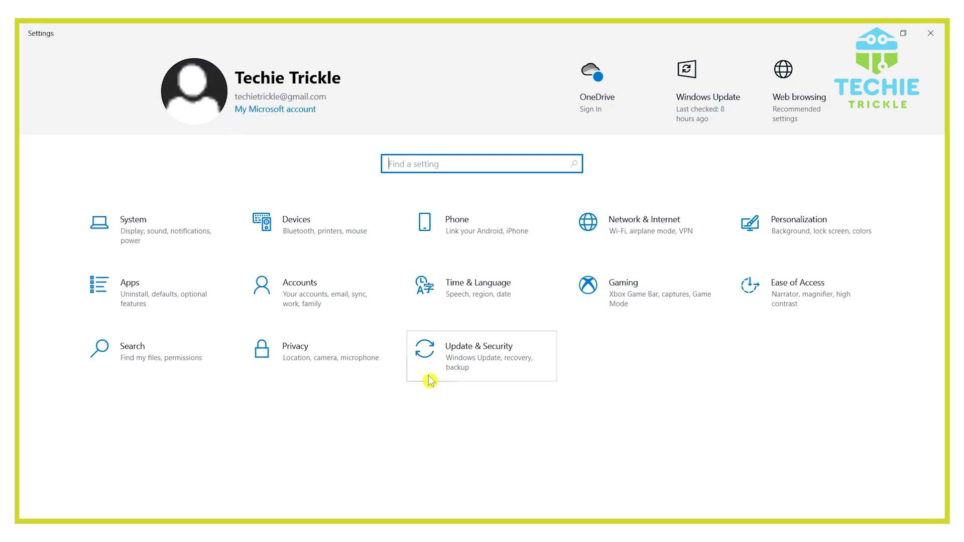
click(478, 359)
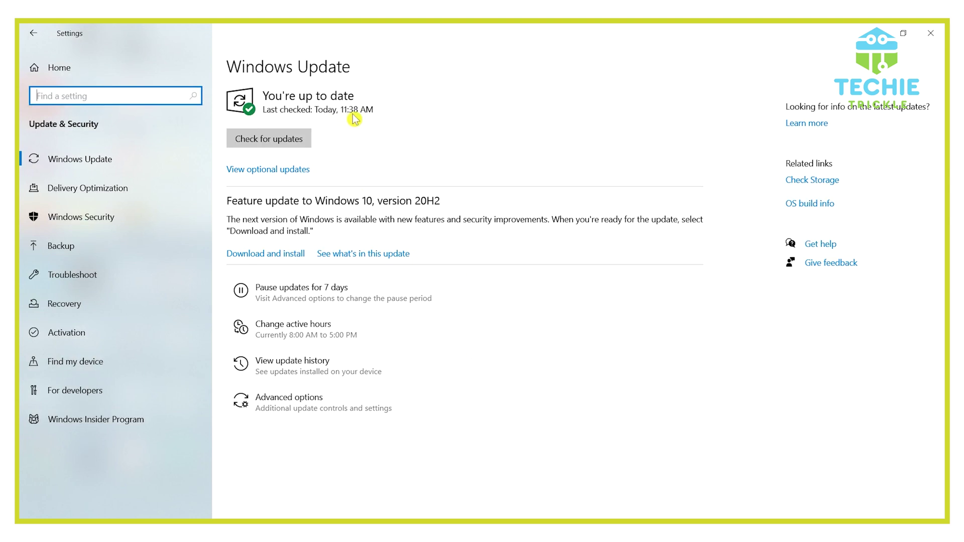
click(318, 367)
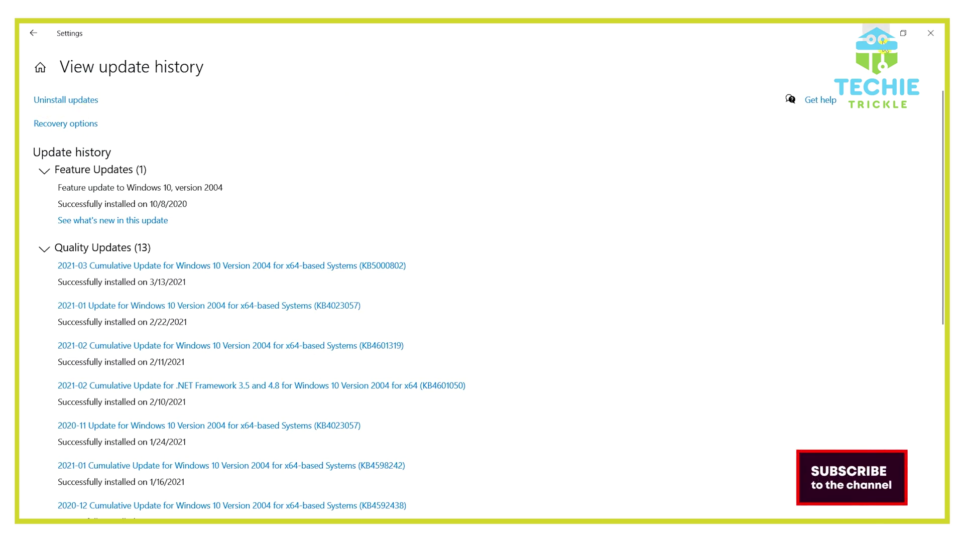
- Close the Settings window
click(937, 31)
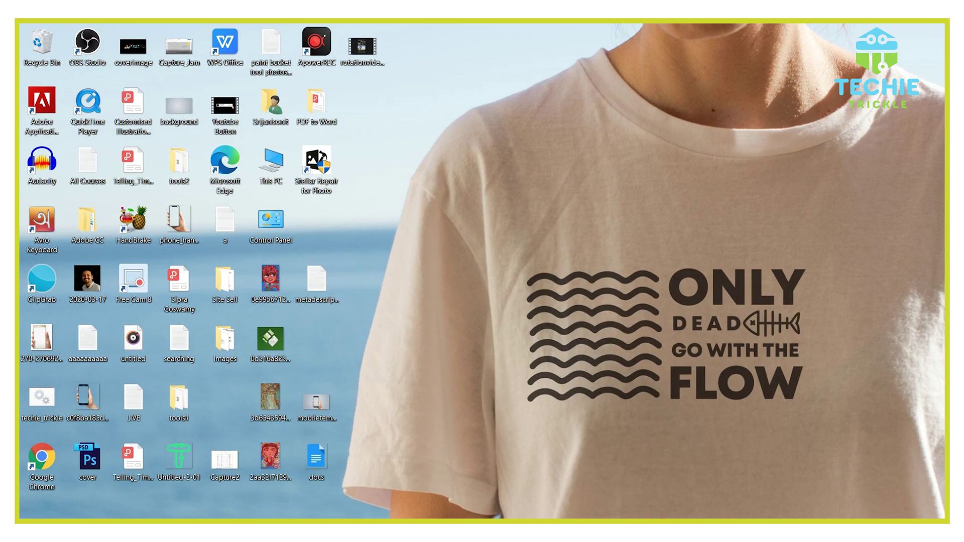
- Run ncpa.cpl from the Run dialog to reopen Network Connections
key(super+s)
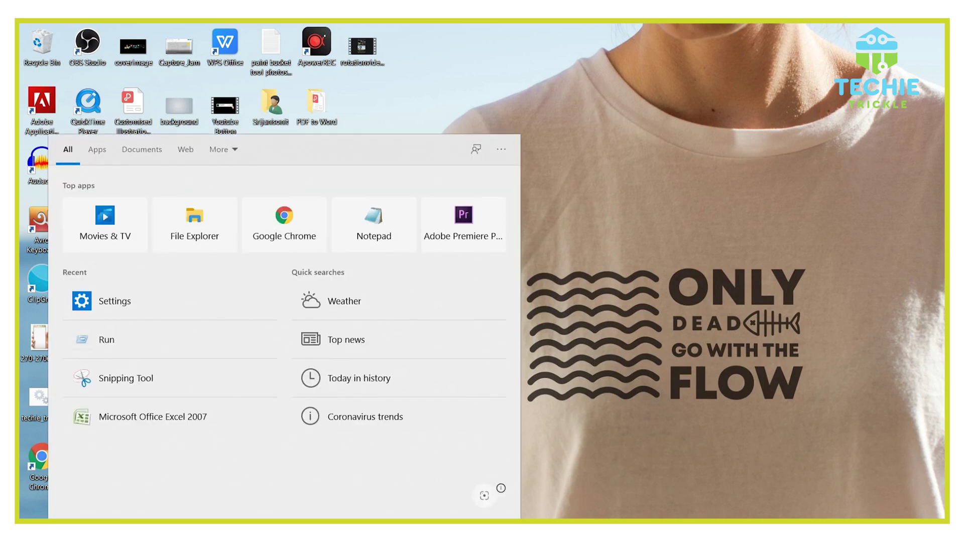
text(run)
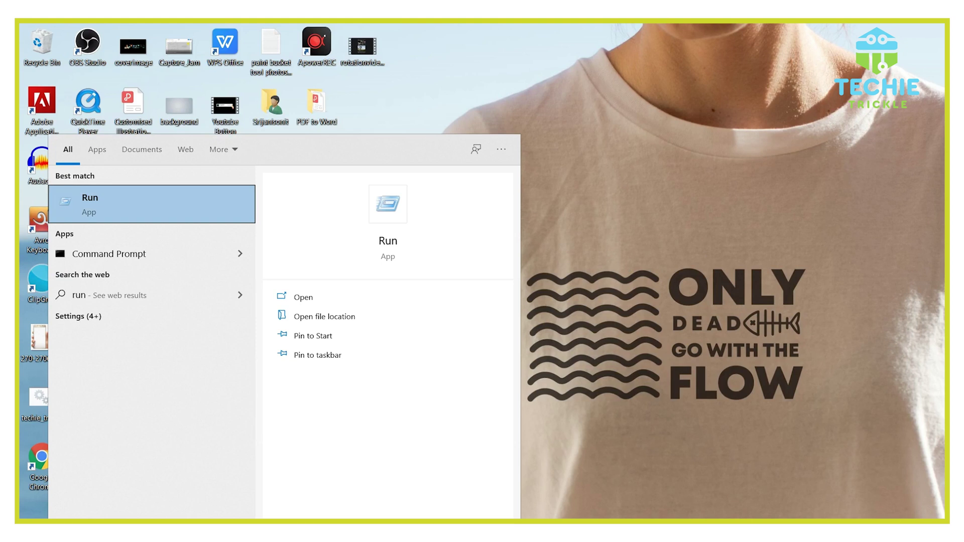
key(Return)
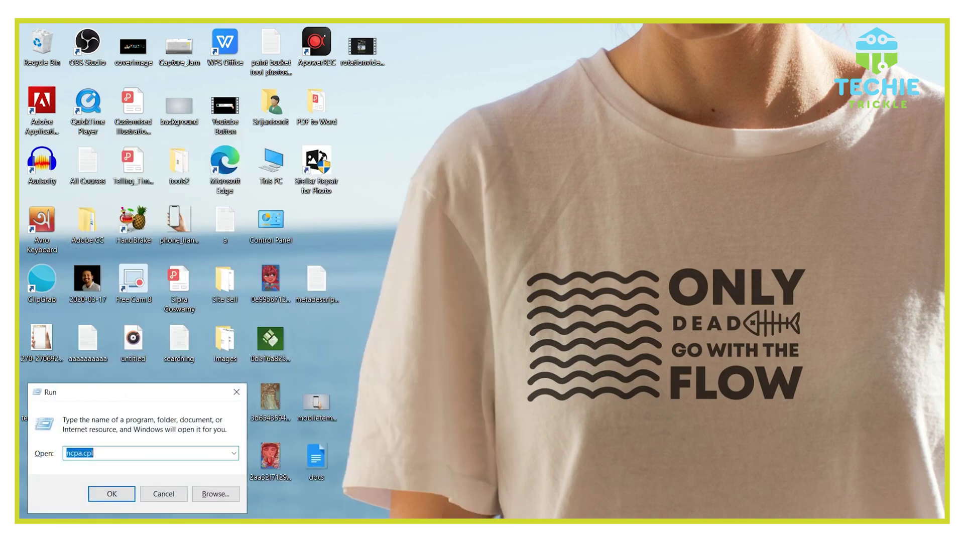
key(BackSpace)
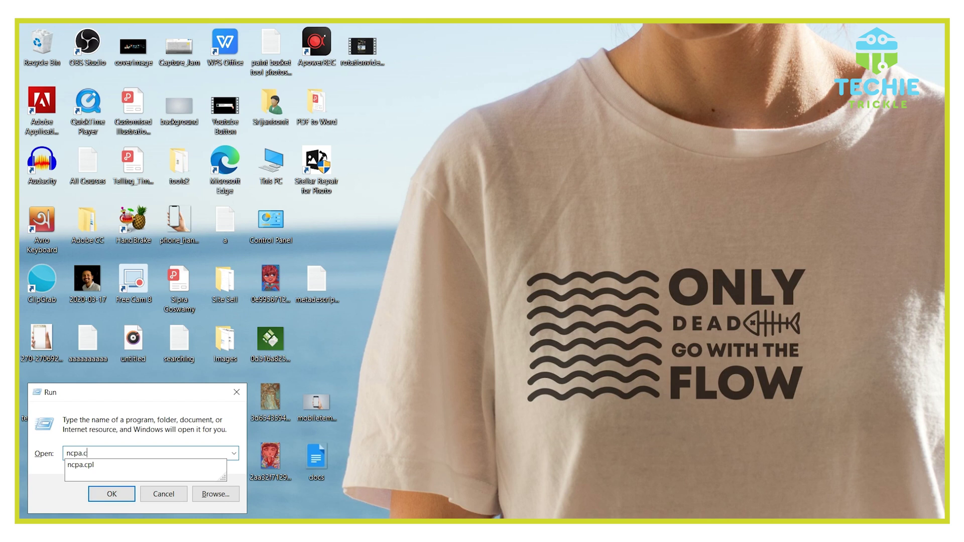
text(l)
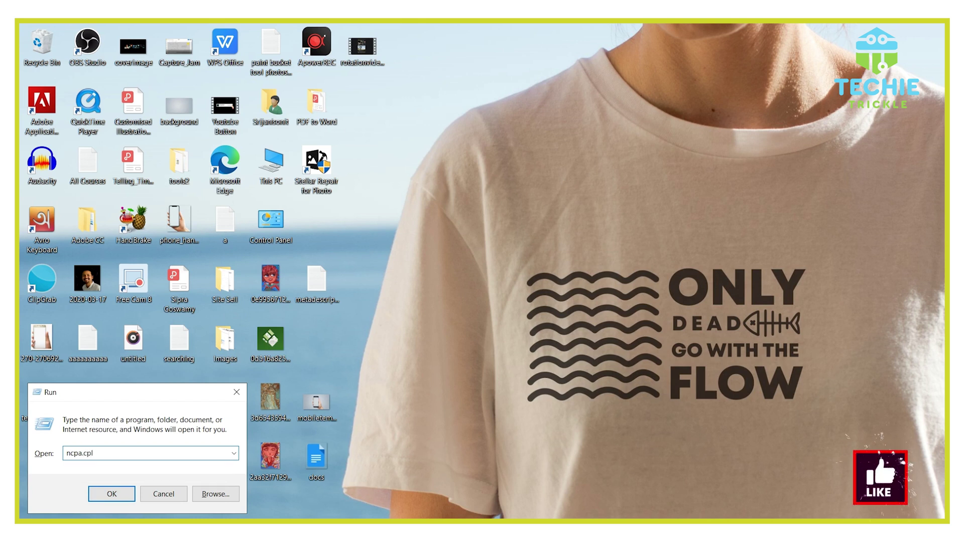
key(Return)
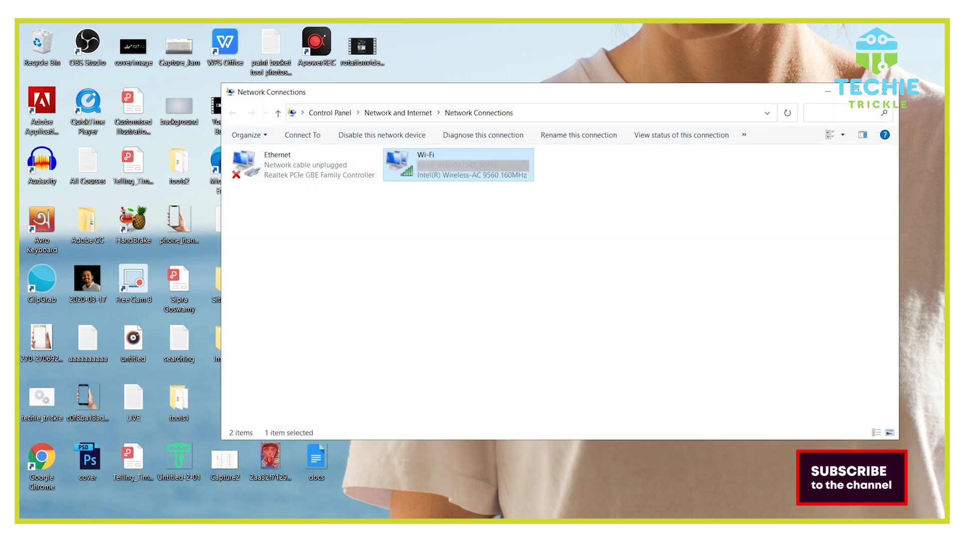
- Open the Wi-Fi adapter's Properties and scroll to Internet Protocol Version 6 (TCP/IPv6)
right_click(446, 165)
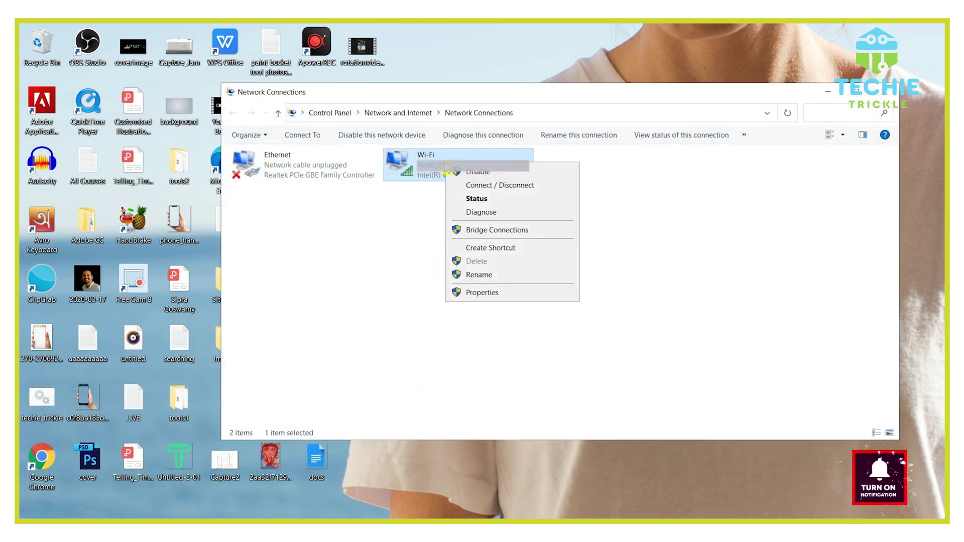
click(484, 294)
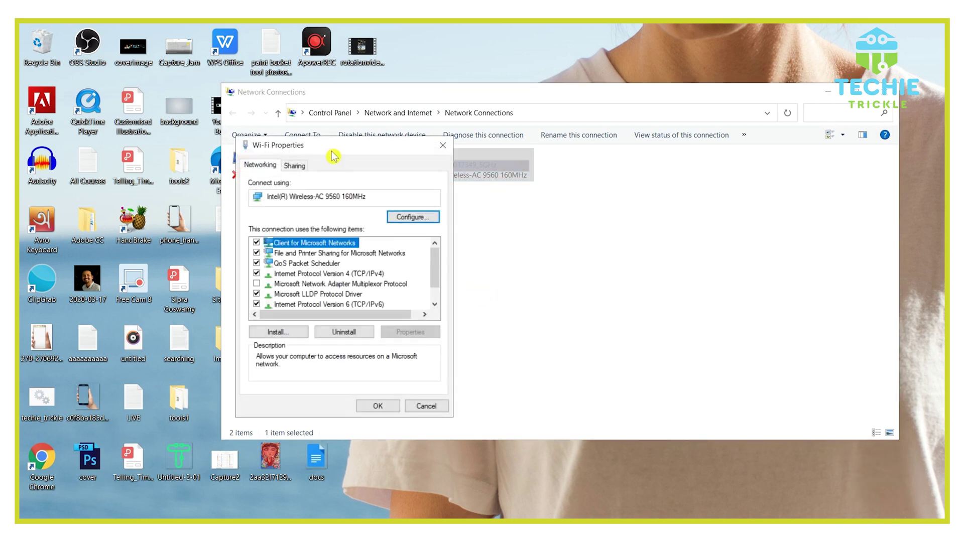
drag(333, 157, 457, 150)
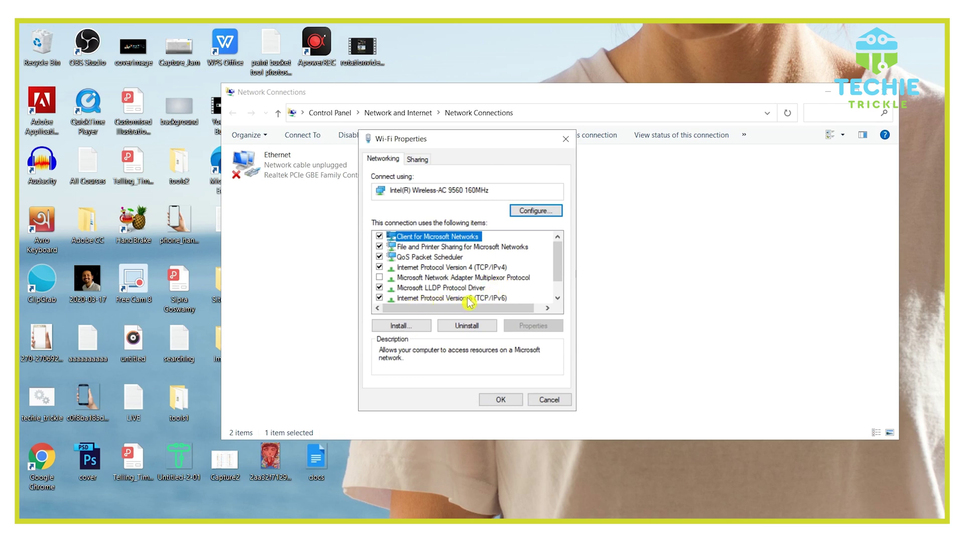
scroll(470, 301, down, 1)
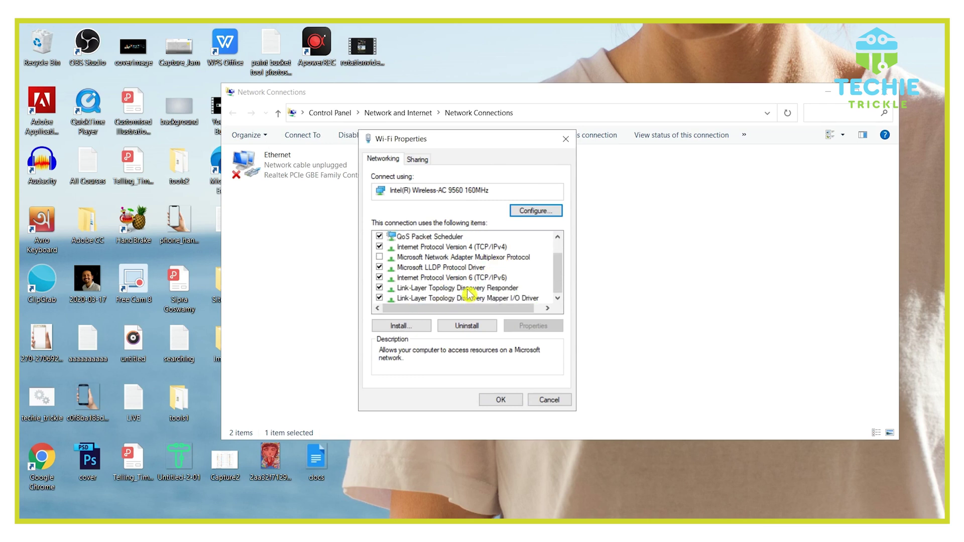